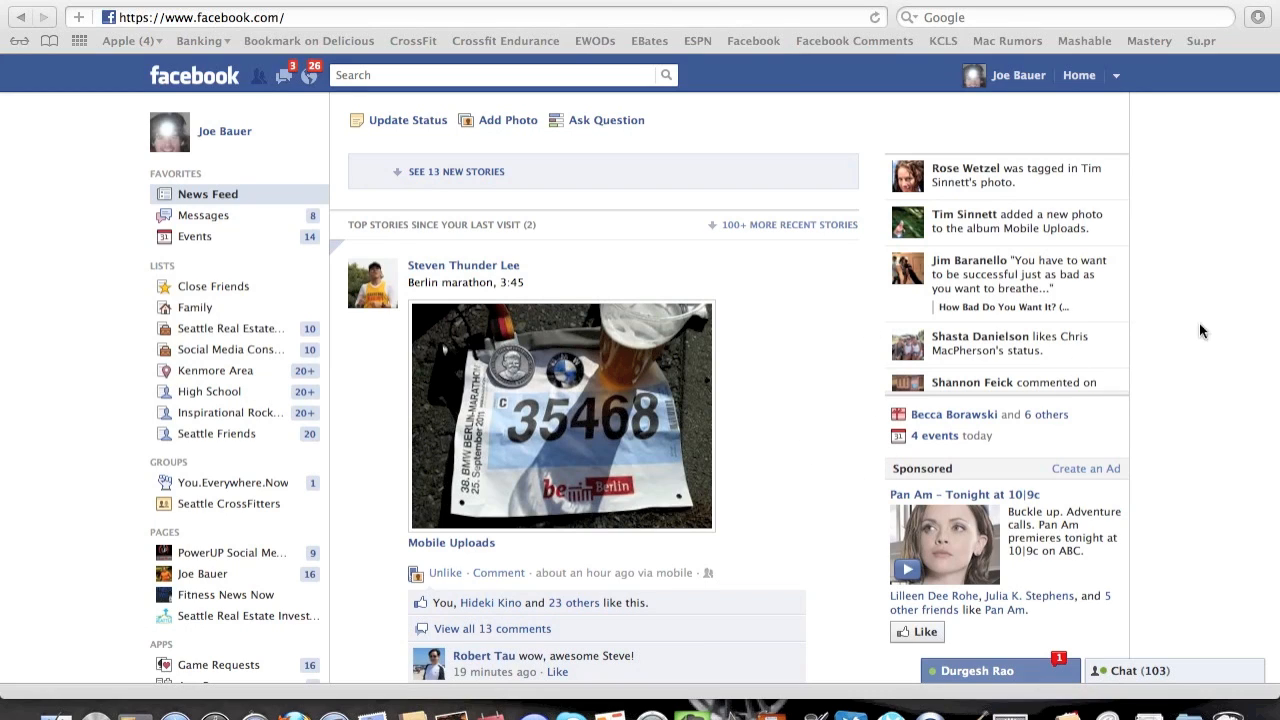
Go from the news feed to Account Settings and into the Notifications settings.
left_click(1116, 78)
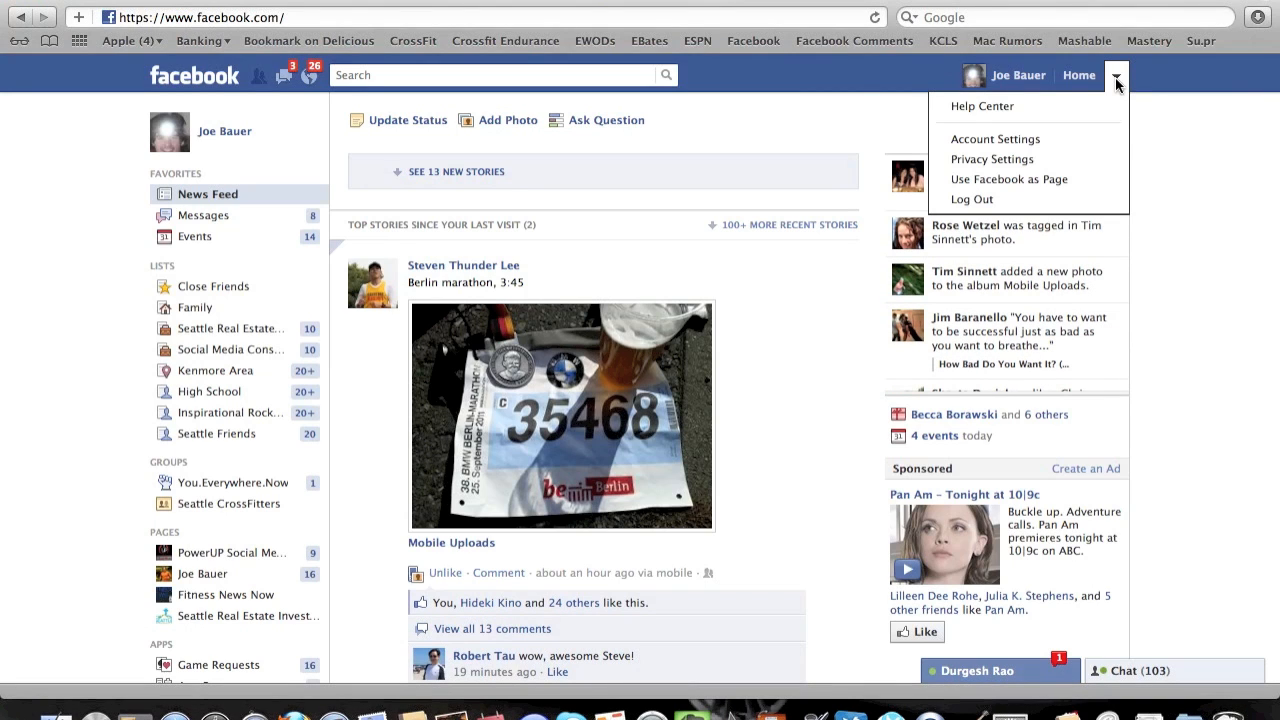
left_click(995, 139)
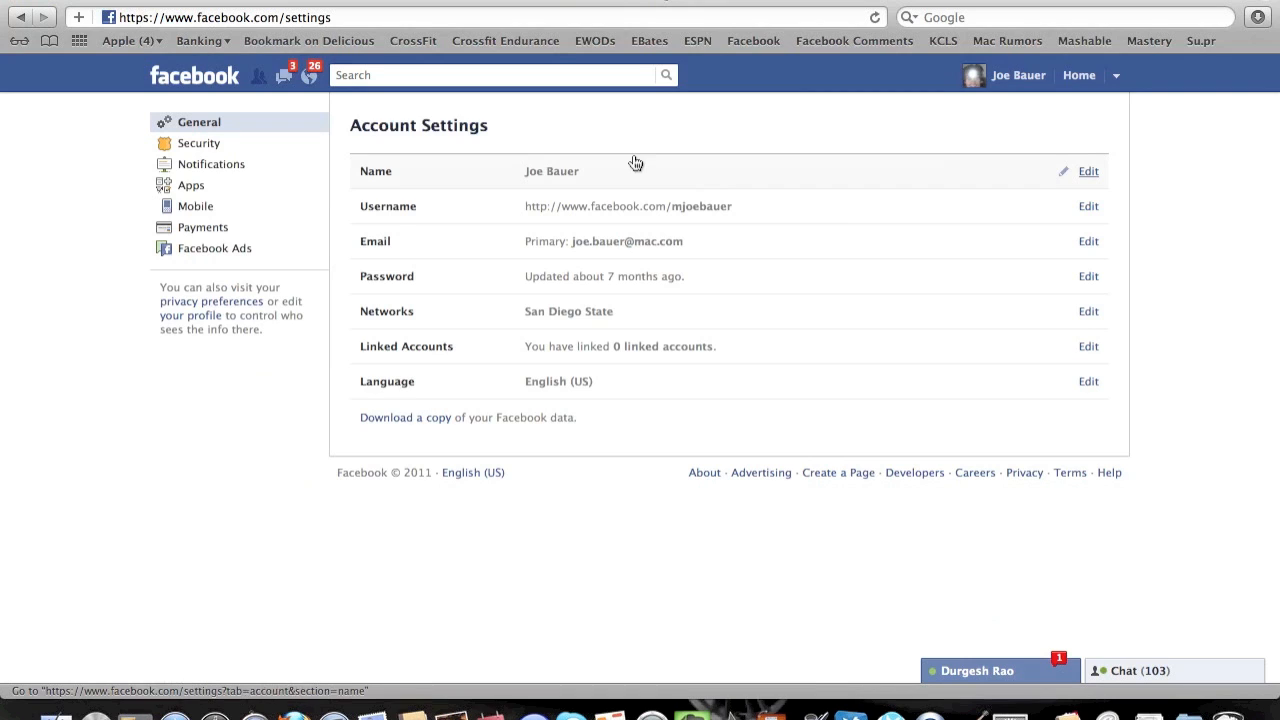
left_click(211, 164)
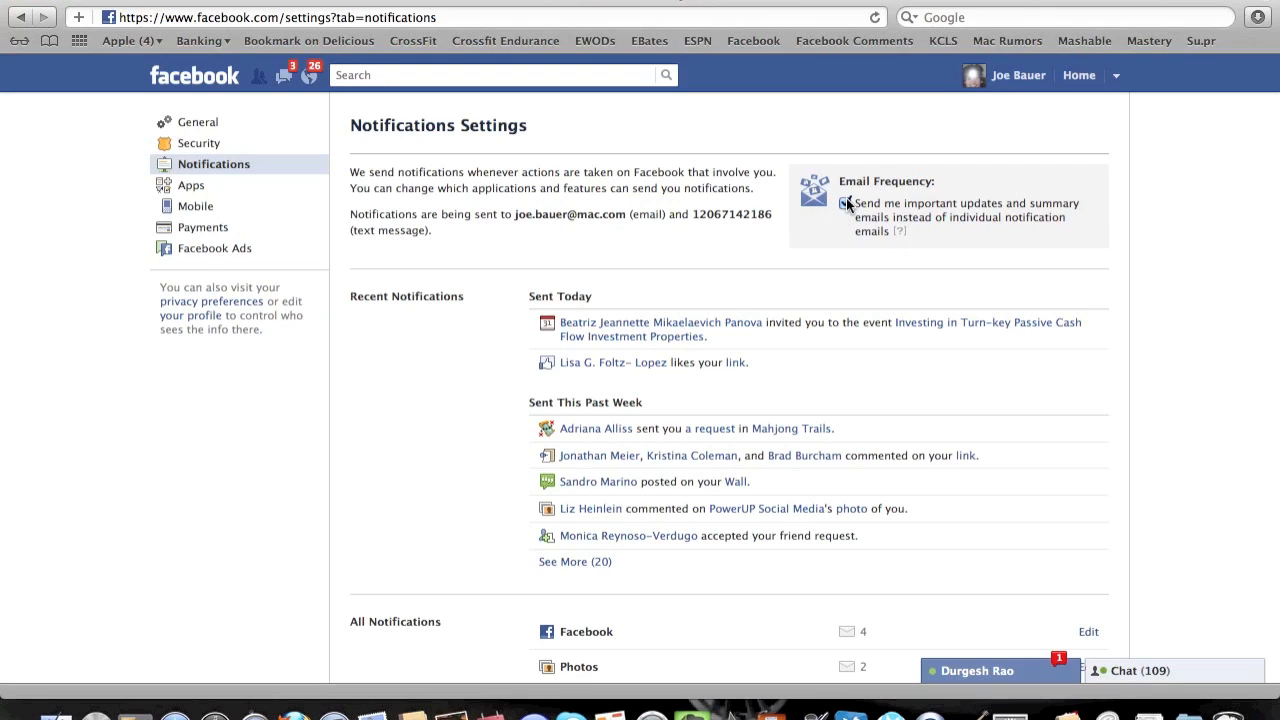
Uncheck 'Send me important updates and summary emails instead of individual notification emails'.
left_click(846, 203)
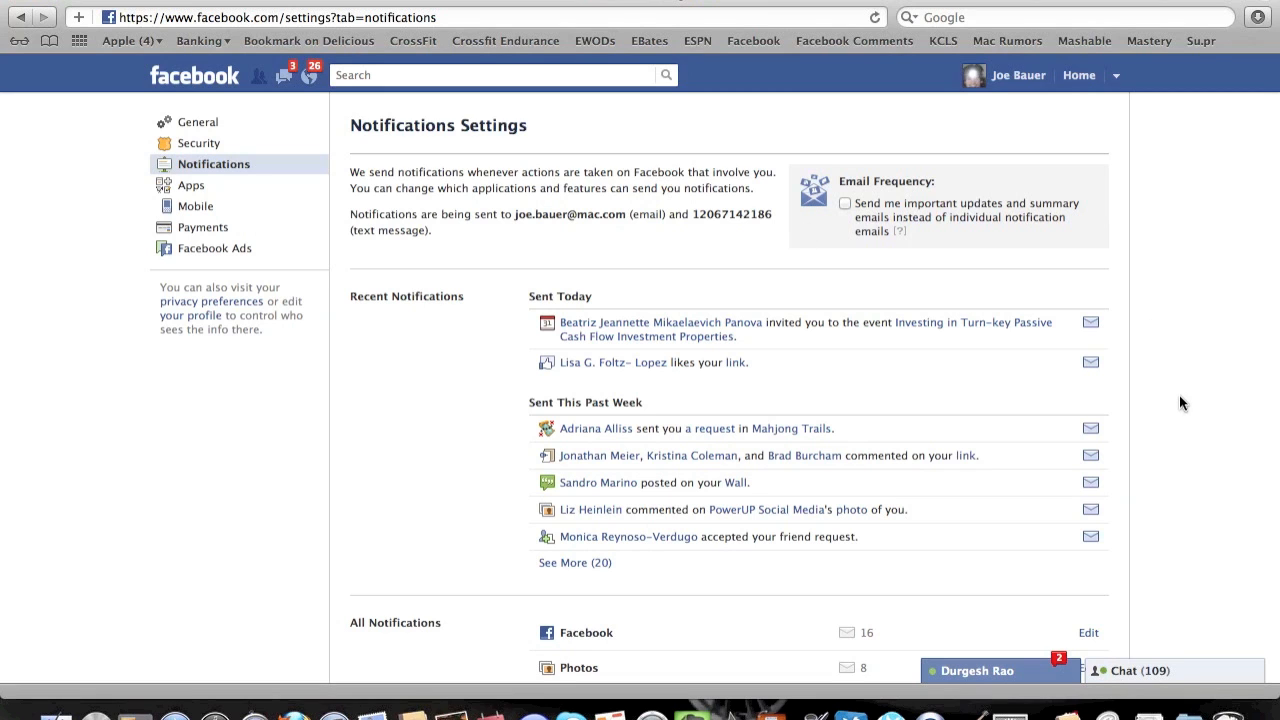
scroll(1179, 395, "down", 7)
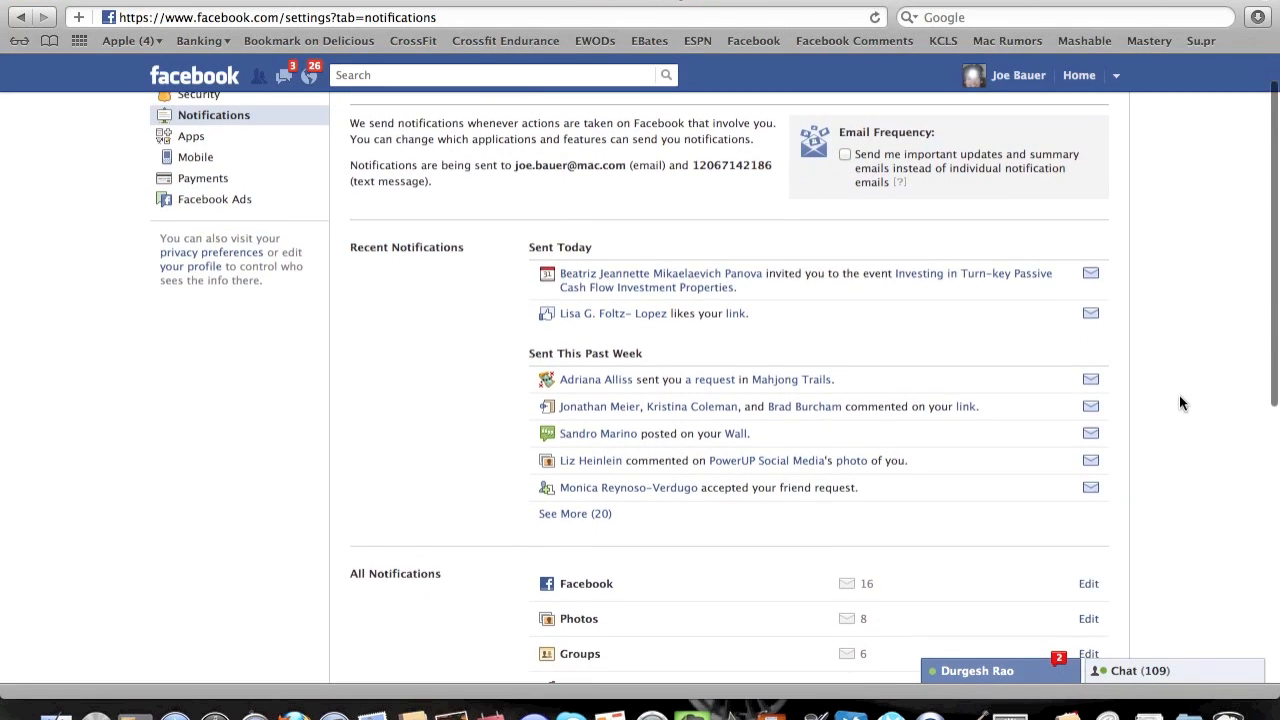
scroll(1179, 395, "down", 3)
scroll(1179, 395, "down", 2)
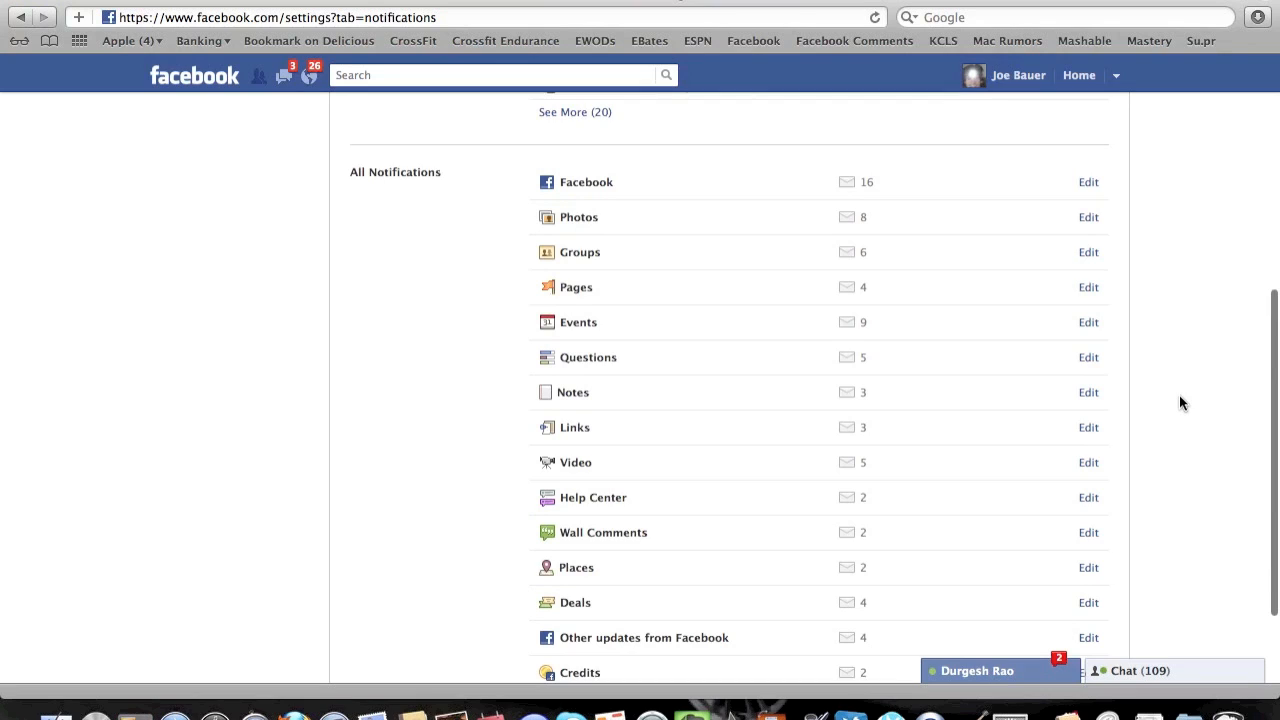
scroll(1179, 395, "down", 1)
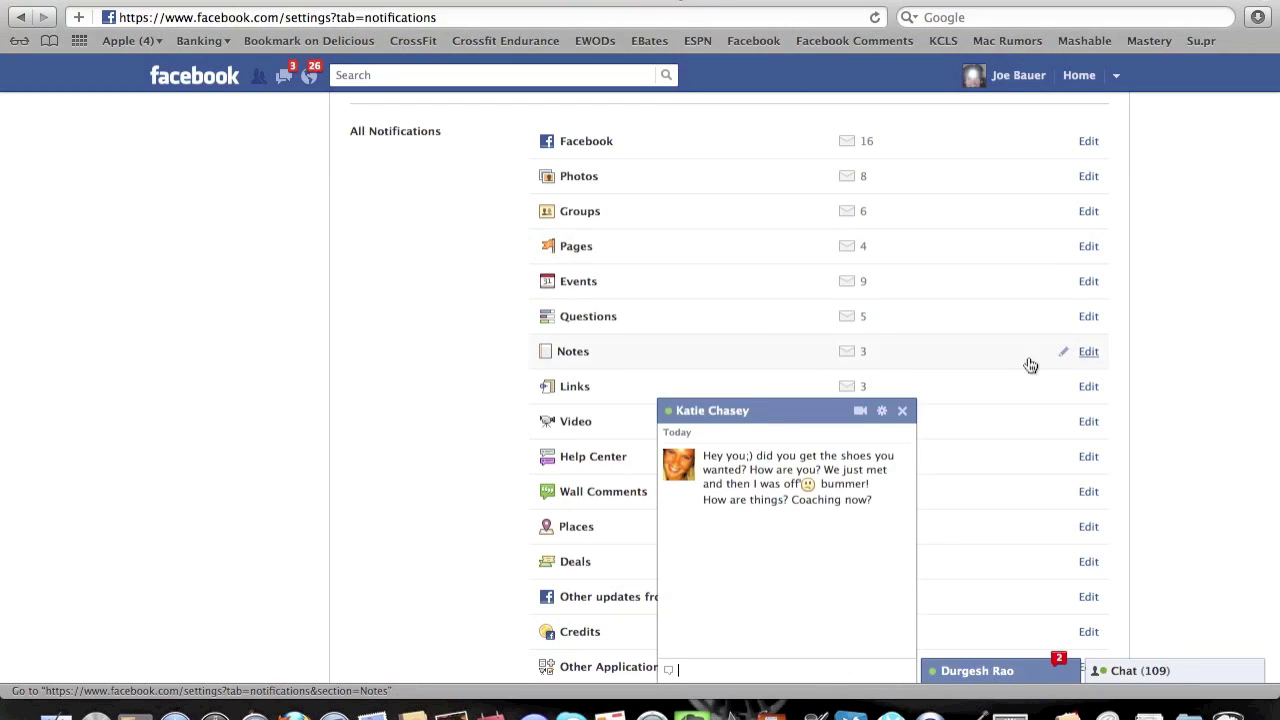
Minimize the chat popup and expand the email options for Photos and then Pages notifications.
left_click(799, 410)
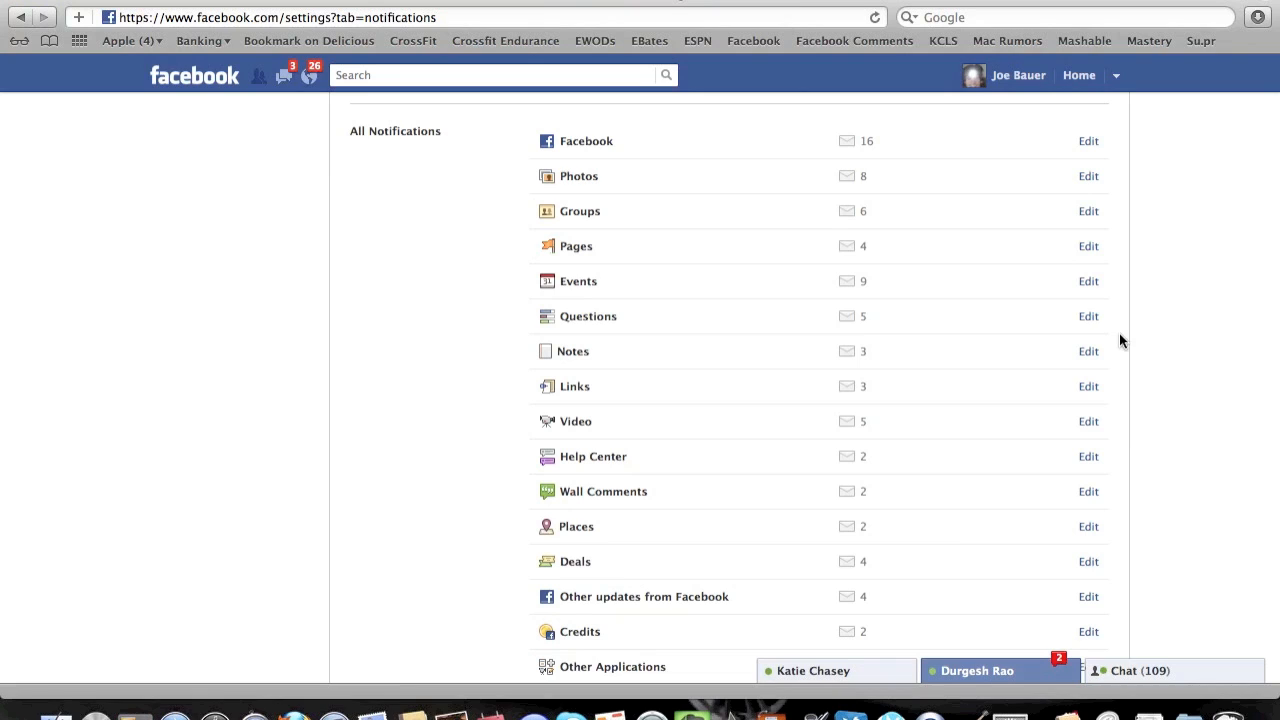
left_click(1088, 176)
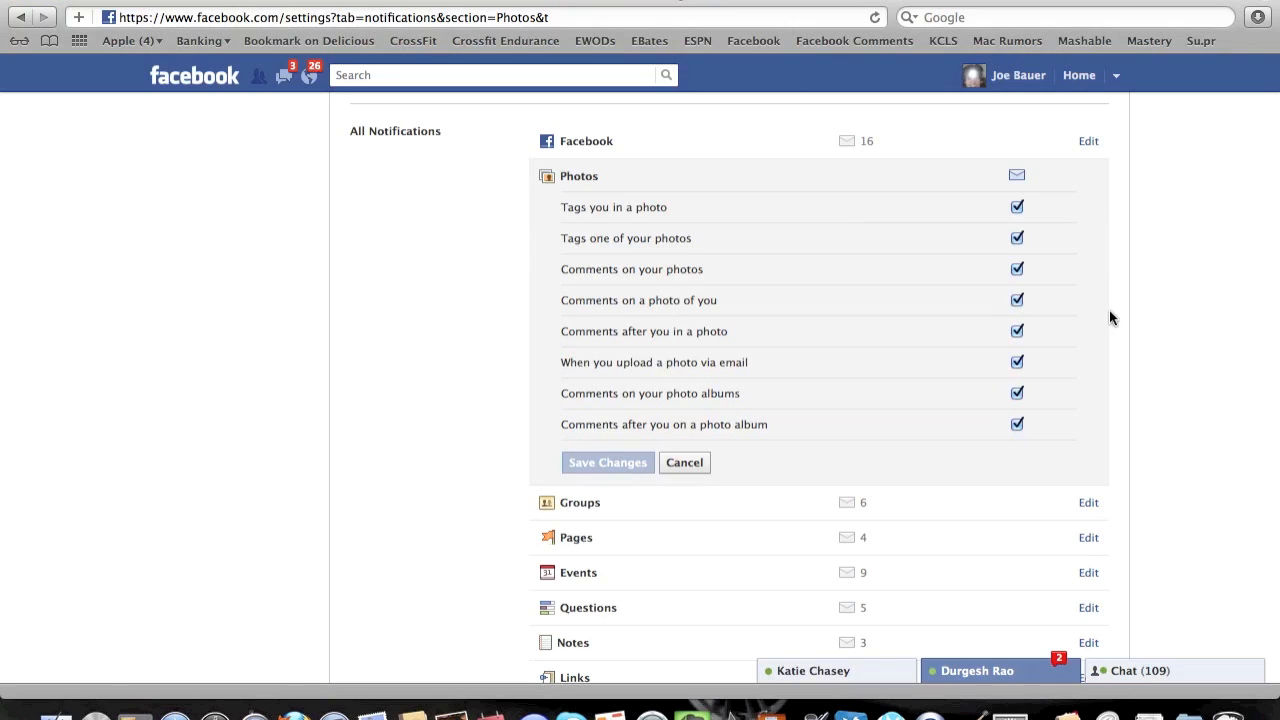
left_click(1088, 538)
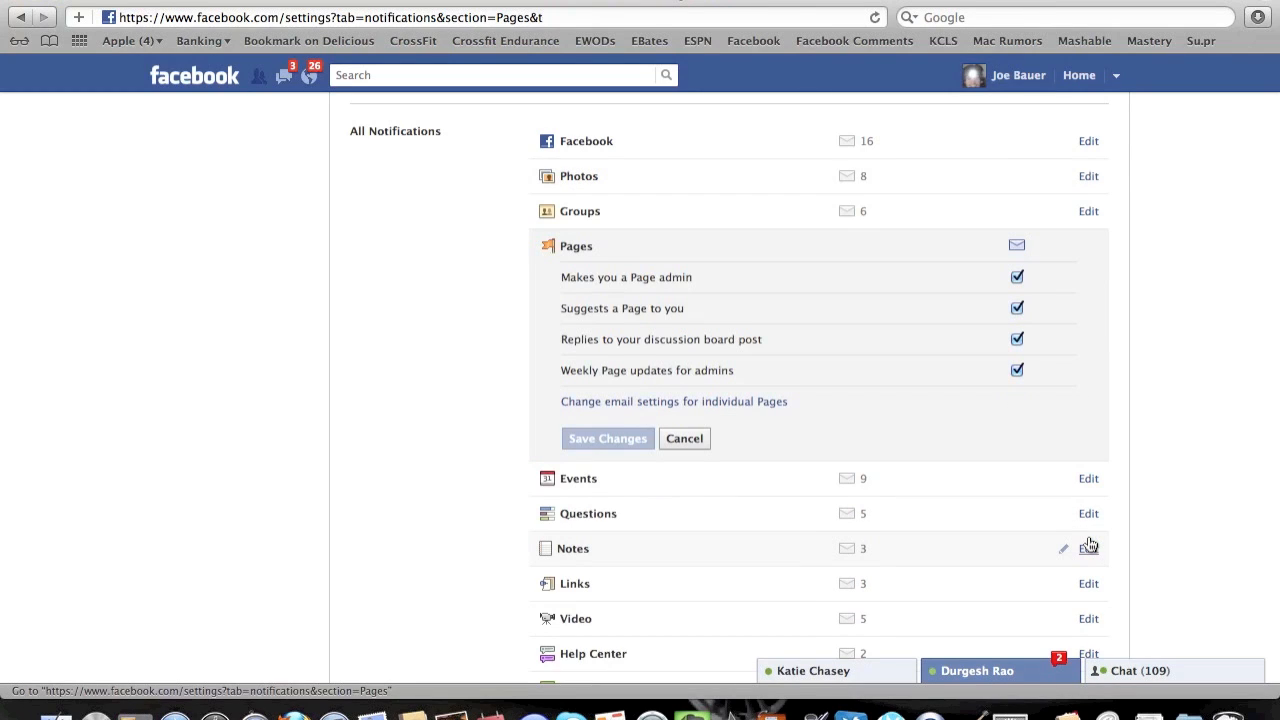